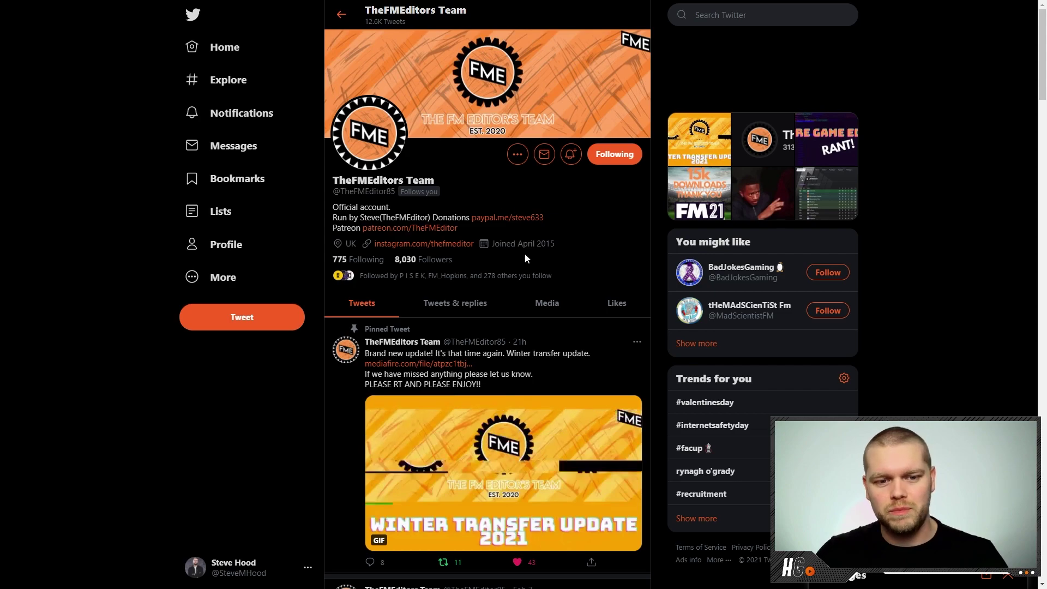
Step: Open the MediaFire link in the pinned winter transfer update tweet and download the FMF file
left_click_drag(333, 191, 391, 191)
left_click(333, 200)
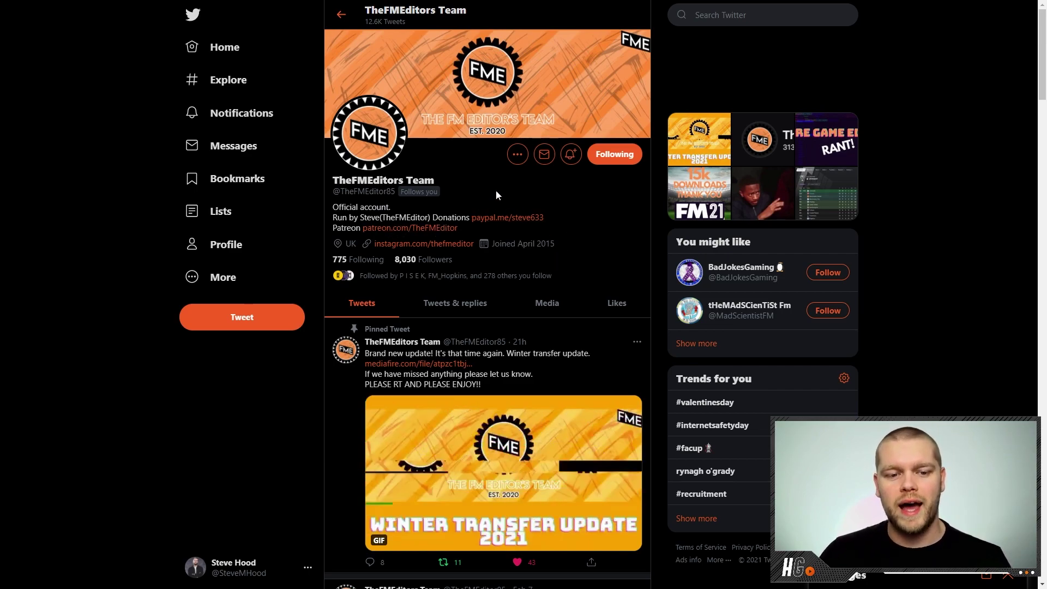
scroll(607, 221, "down", 1)
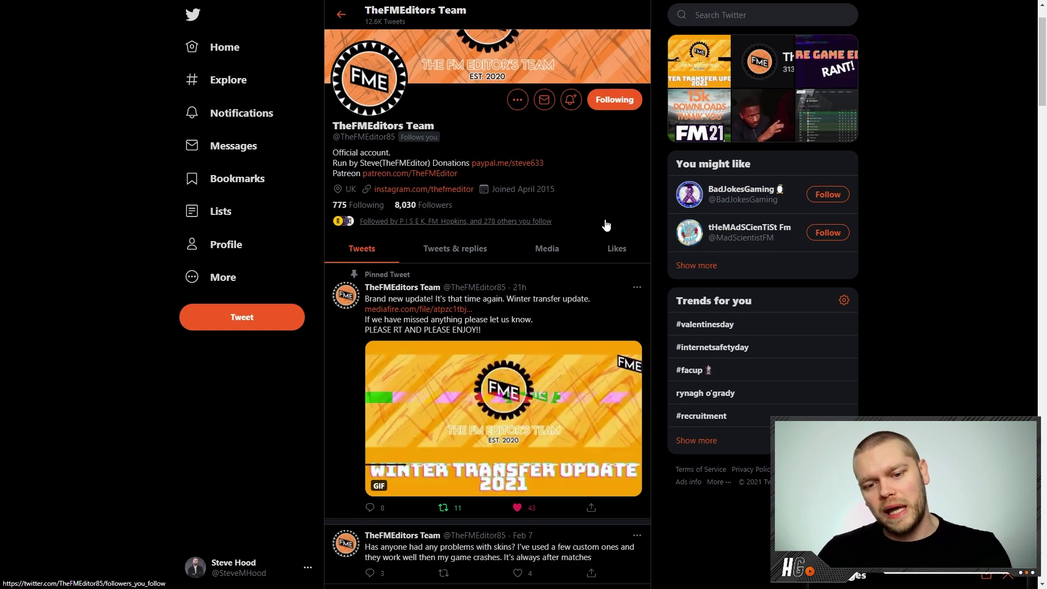
scroll(605, 223, "down", 1)
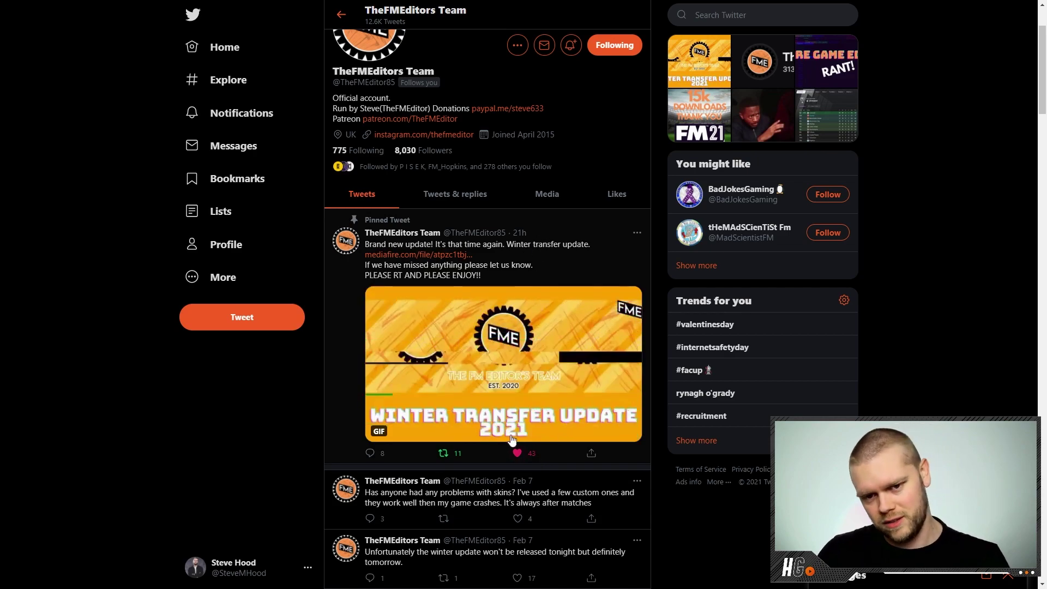
left_click(443, 256)
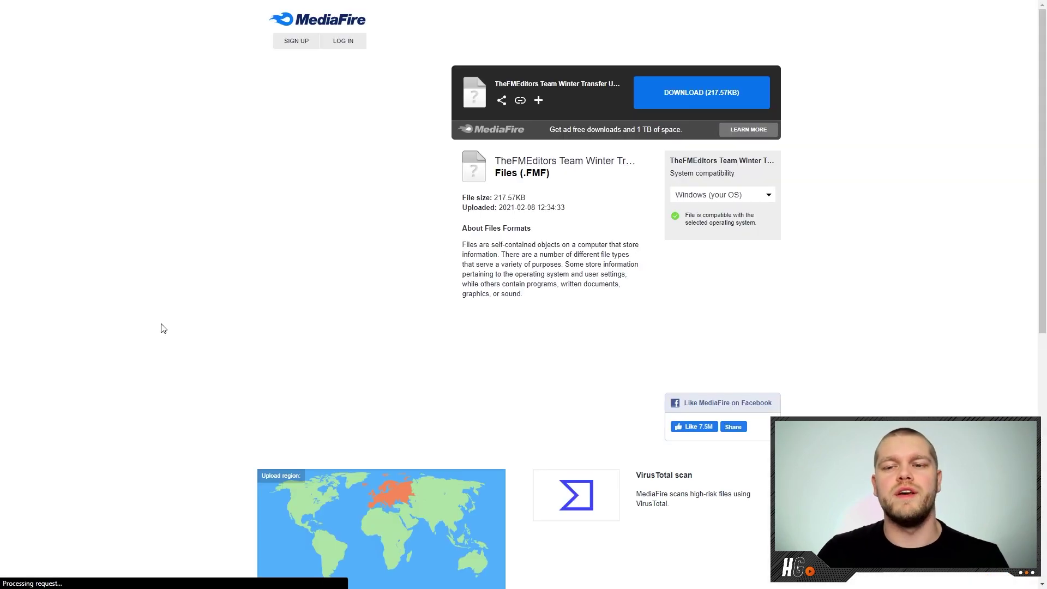
left_click(727, 98)
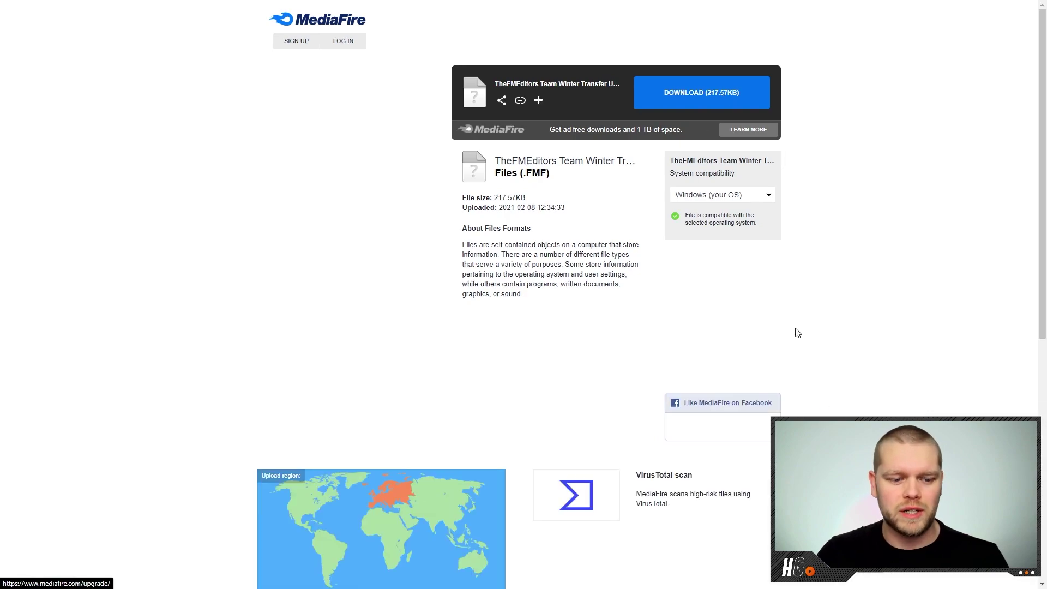
left_click(693, 104)
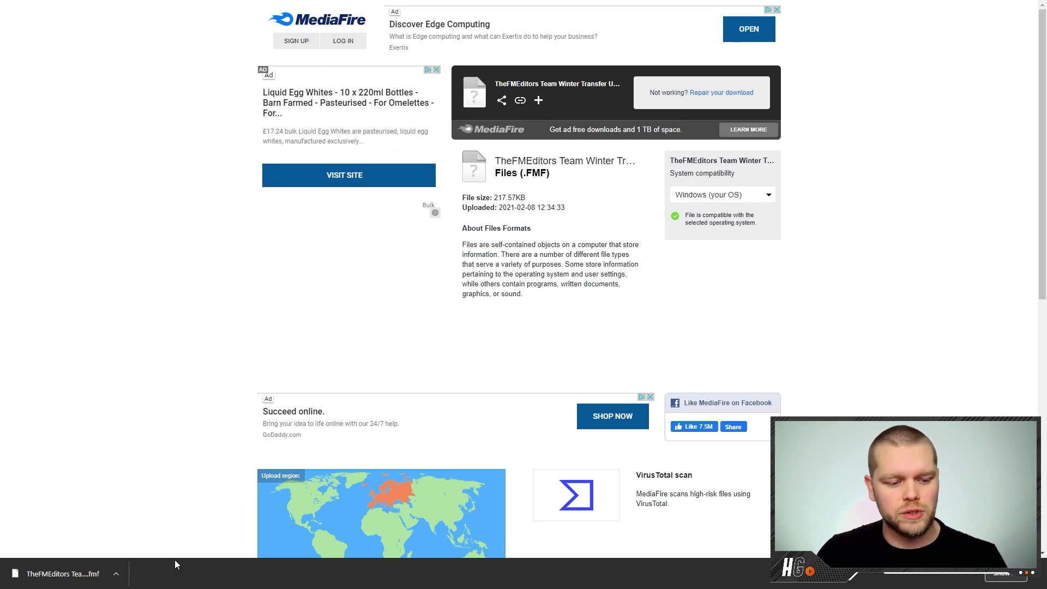
Step: Show the downloaded TheFMEditors Team Winter Transfer Update 2021.fmf in its folder and cut it
left_click(116, 574)
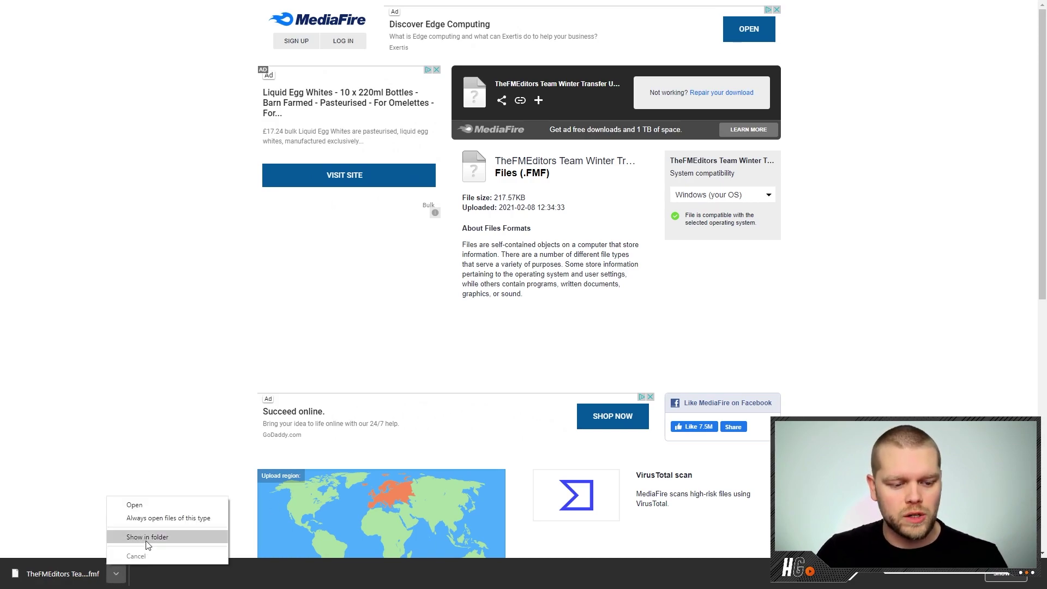
left_click(147, 537)
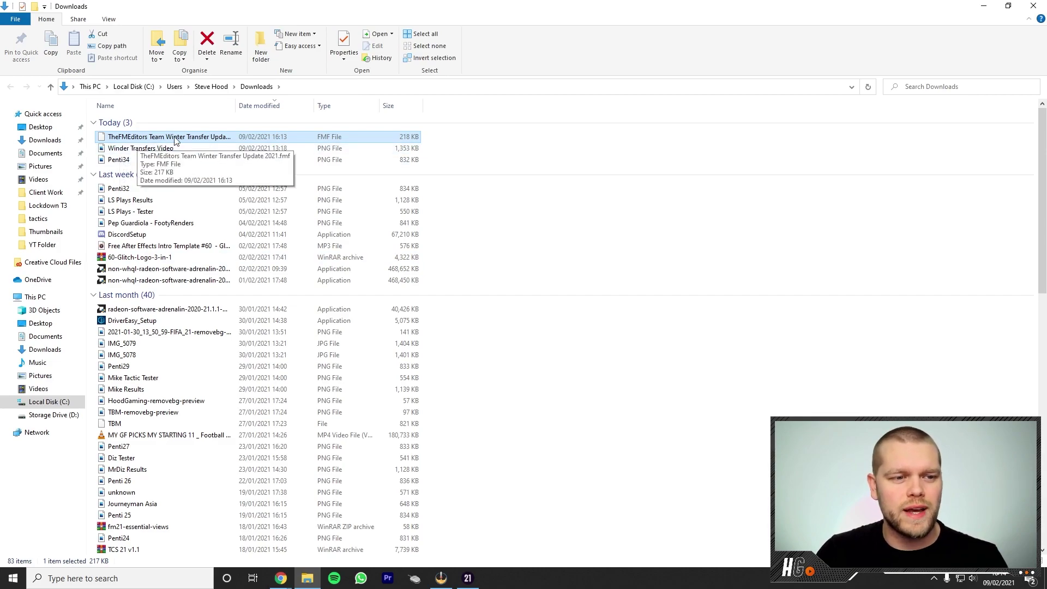
right_click(145, 139)
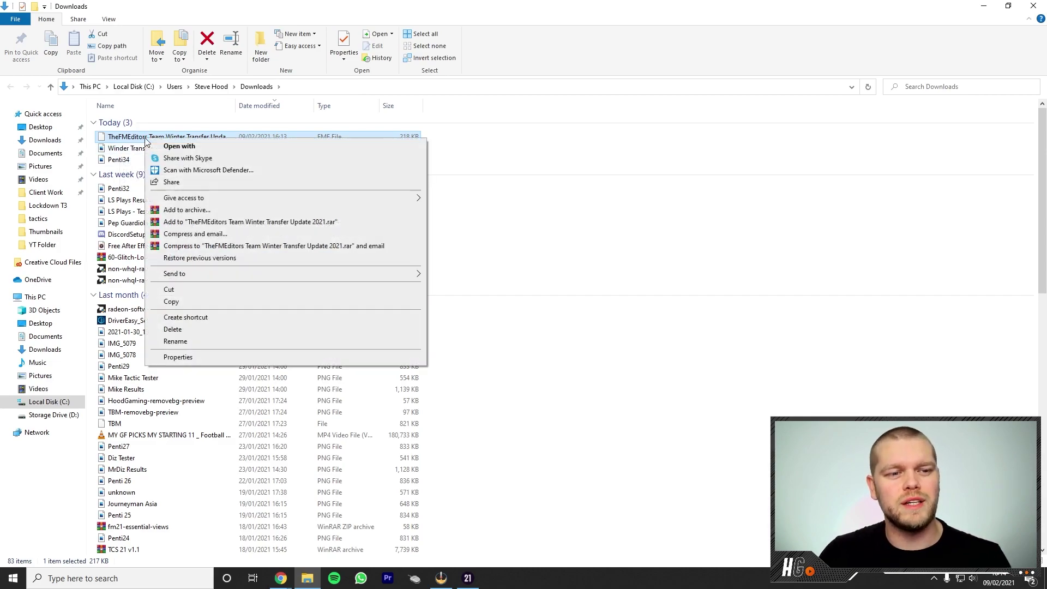
left_click(201, 290)
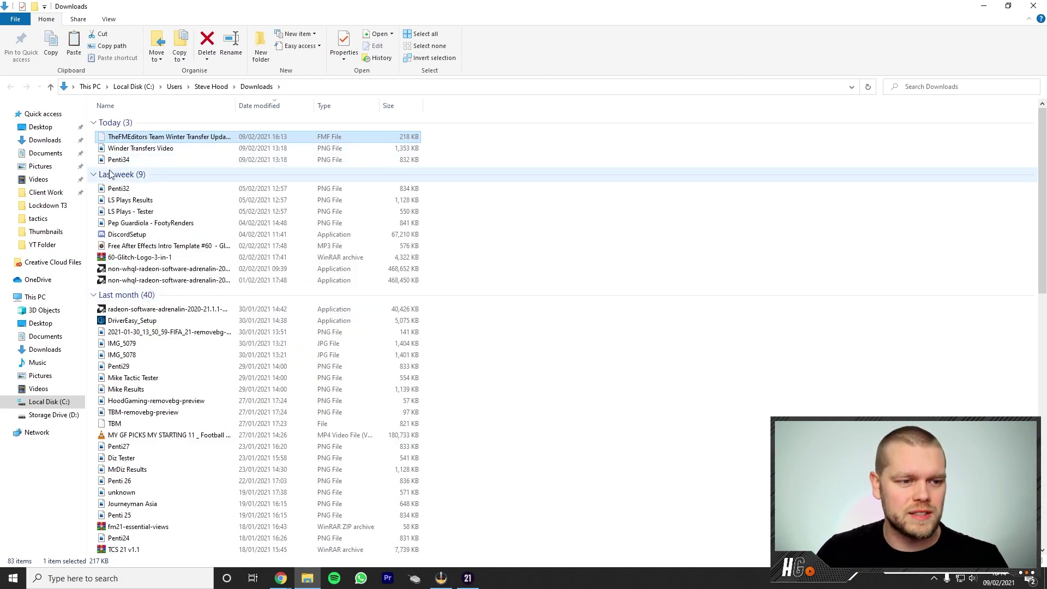
Step: Go to the Football Manager 2021 folder inside Documents > Sports Interactive
left_click(43, 155)
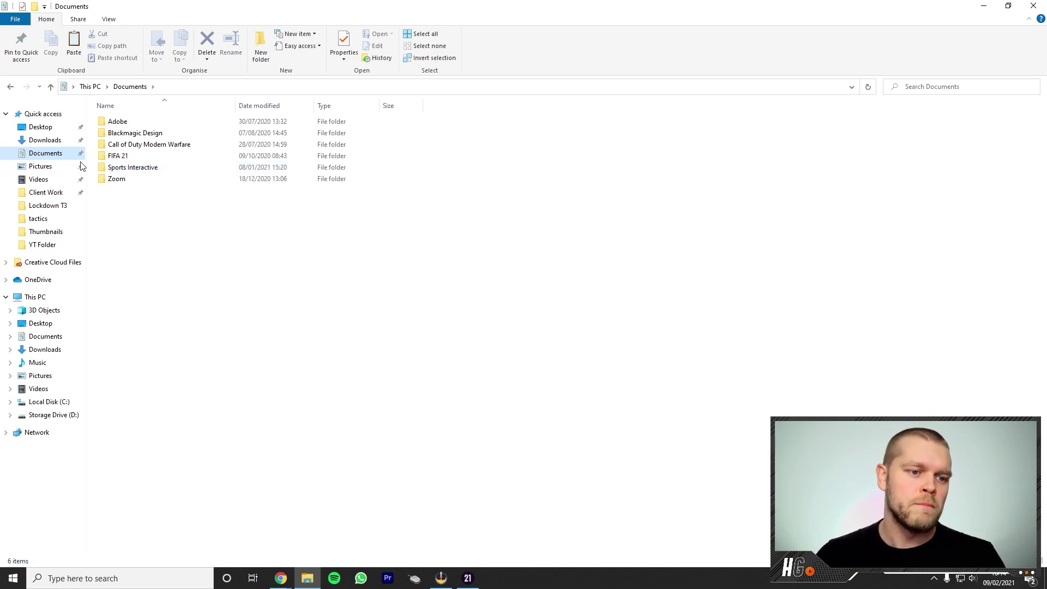
double_click(115, 167)
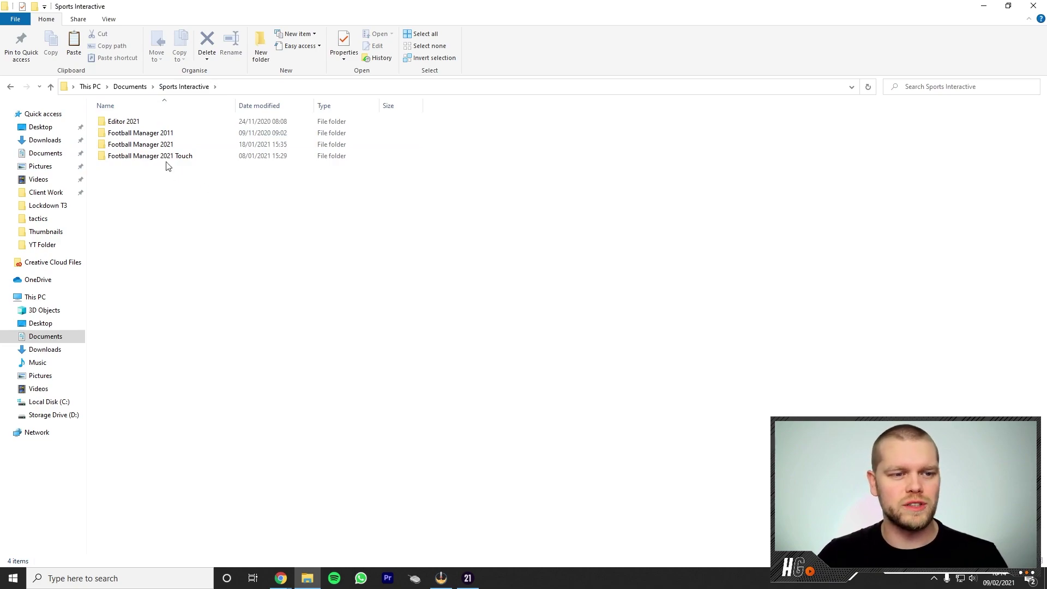
left_click(218, 144)
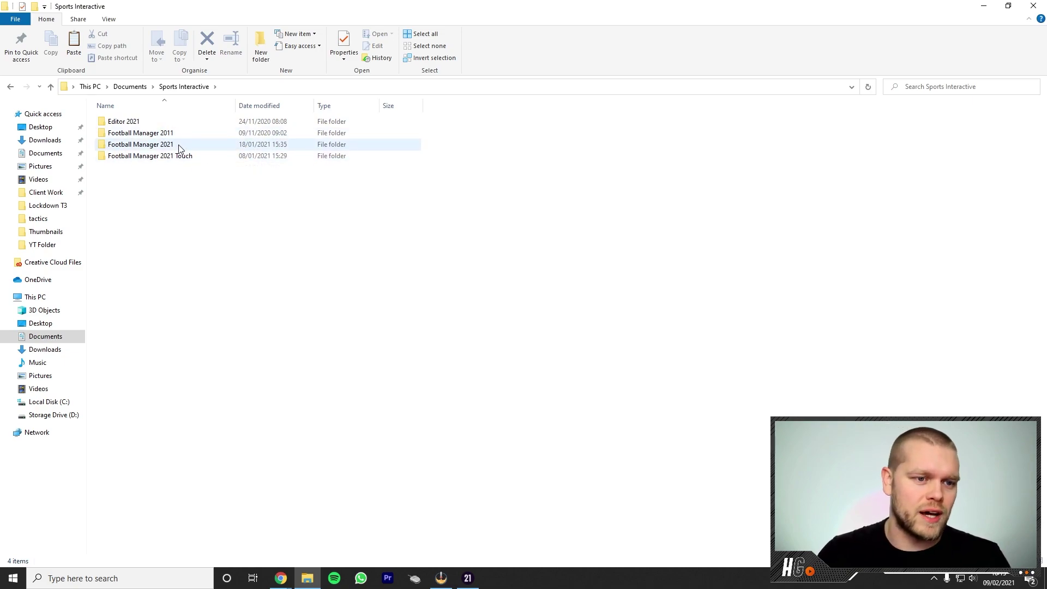
double_click(165, 148)
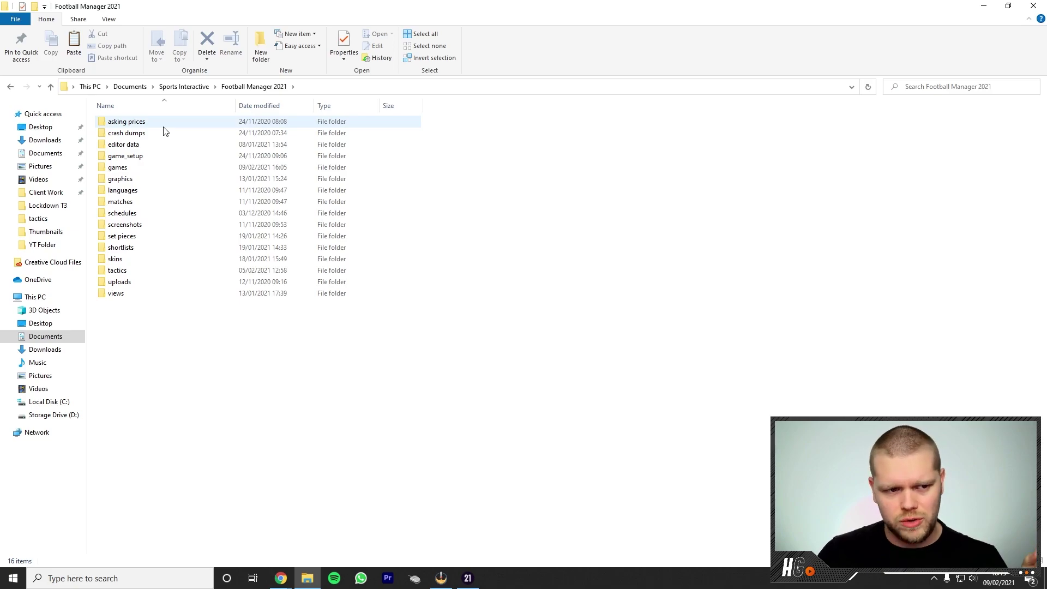
Step: Look at the saves in the games folder and return to the Football Manager 2021 folder
left_click(157, 172)
double_click(157, 172)
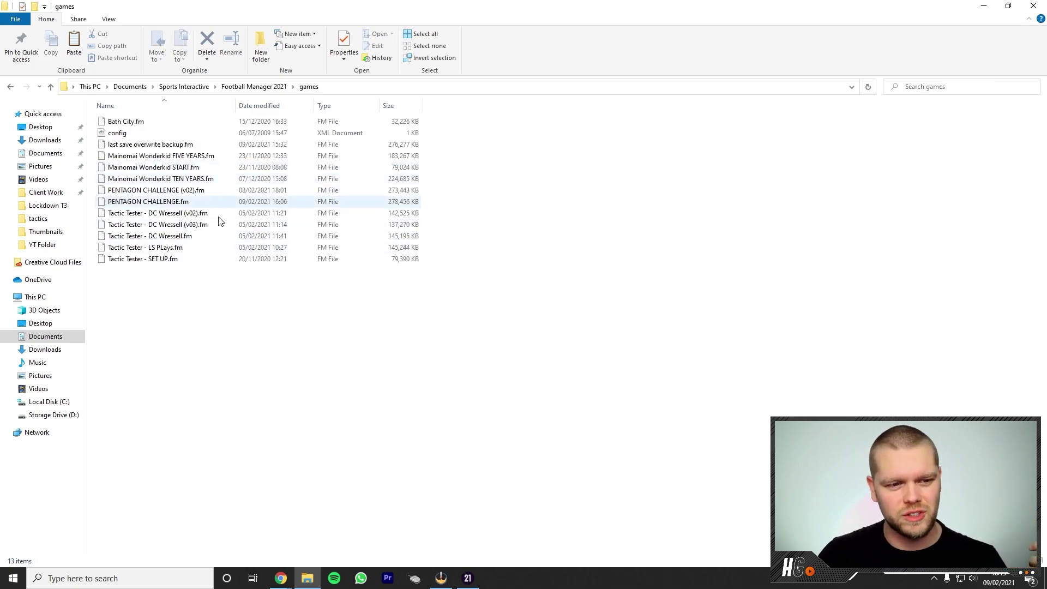
key("alt+Left")
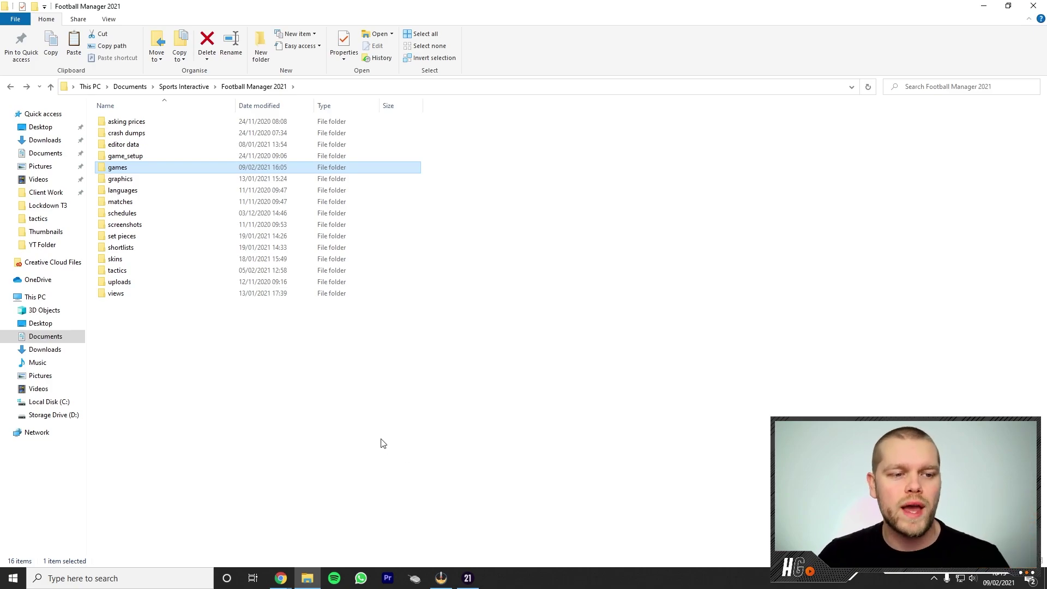
Step: Paste the transfer update file into the editor data folder and widen the Name column to show full file names
double_click(131, 145)
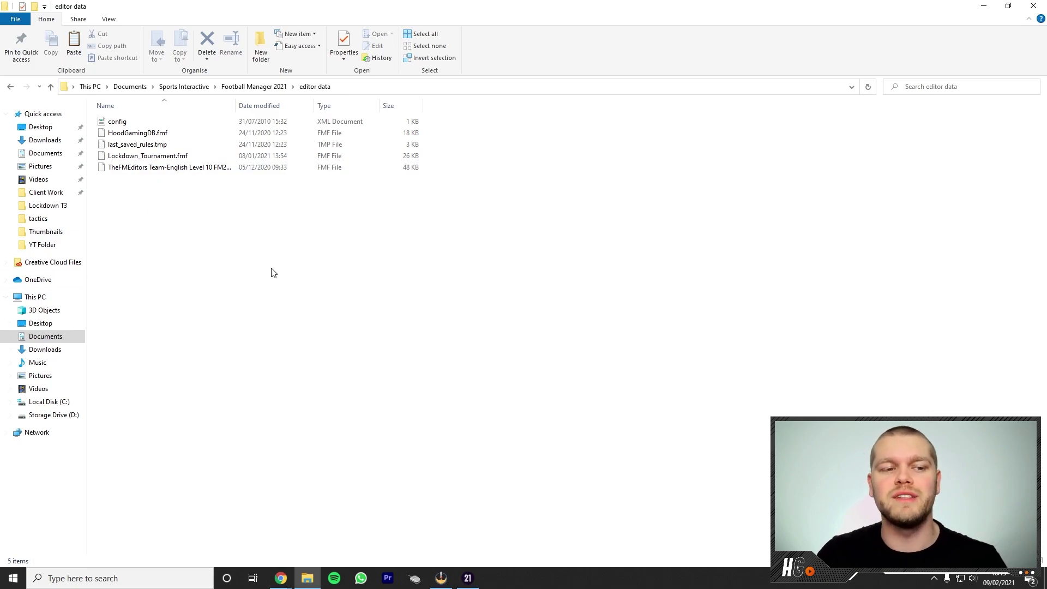
right_click(188, 207)
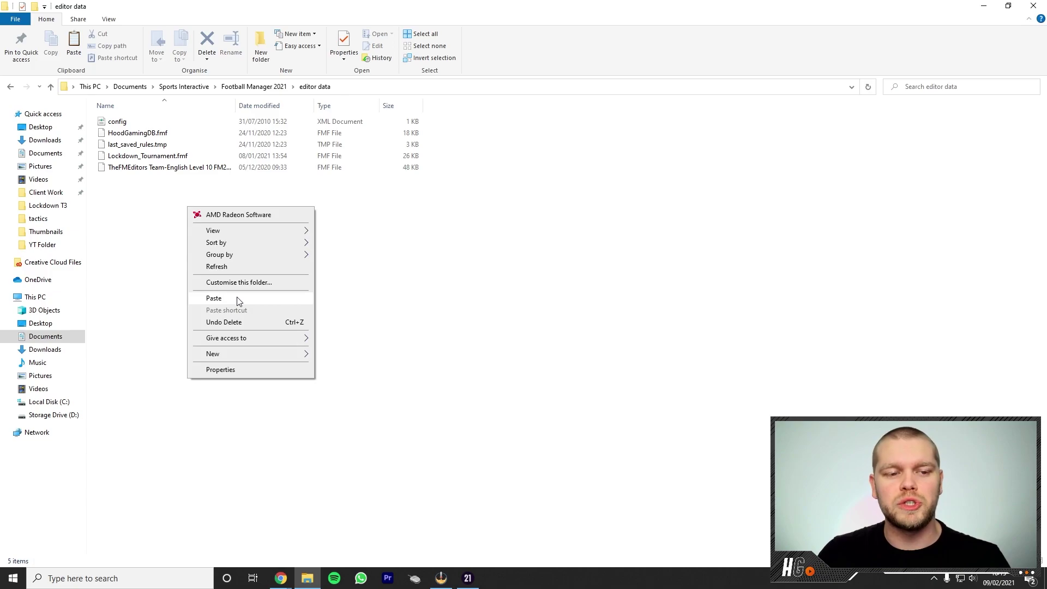
left_click(214, 298)
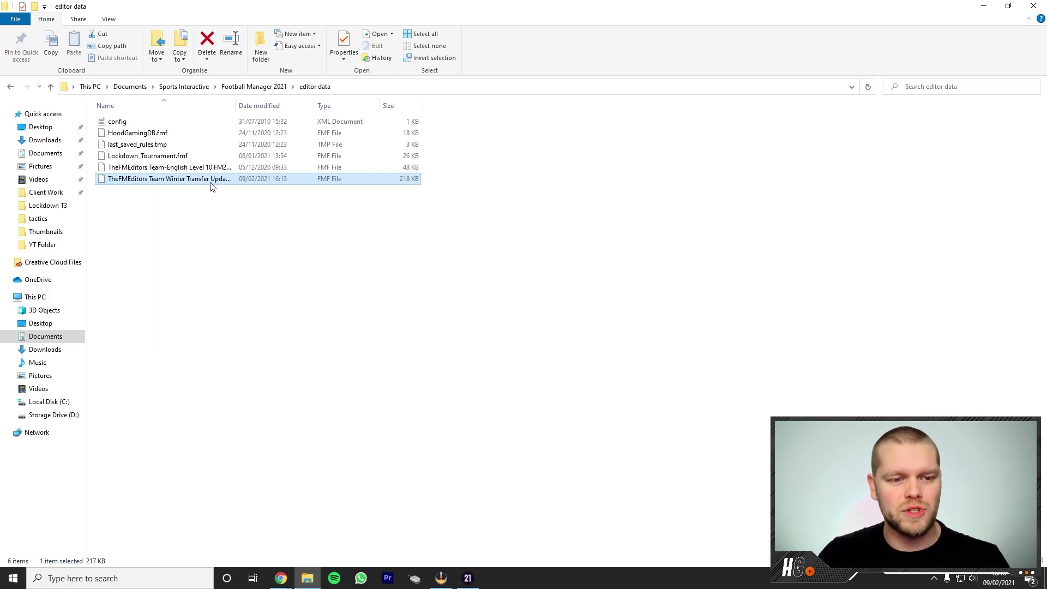
left_click_drag(243, 106, 342, 107)
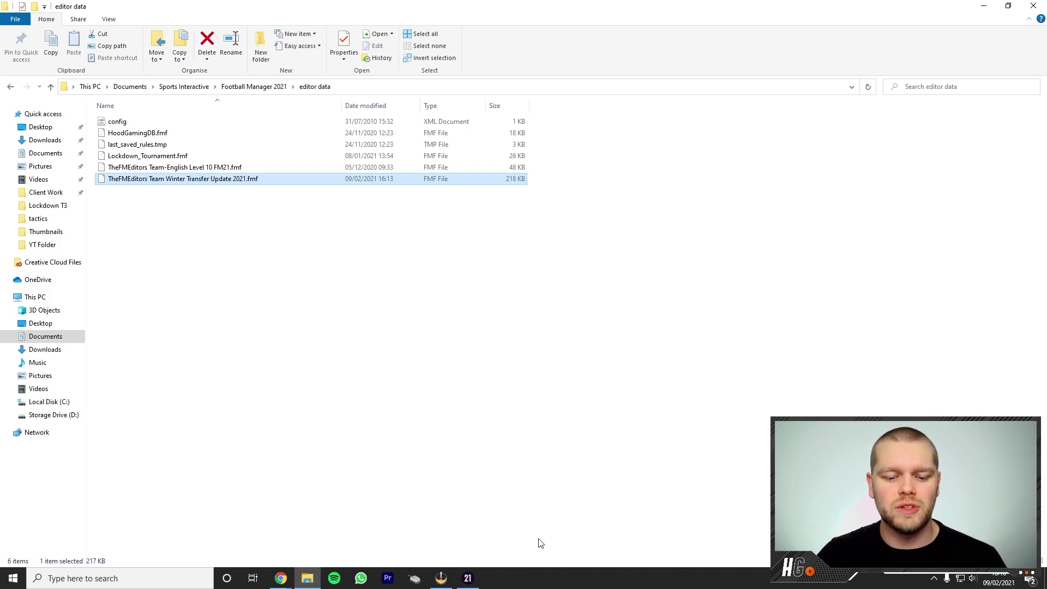
Step: Switch to Football Manager 2021 and start a new Career game
left_click(468, 577)
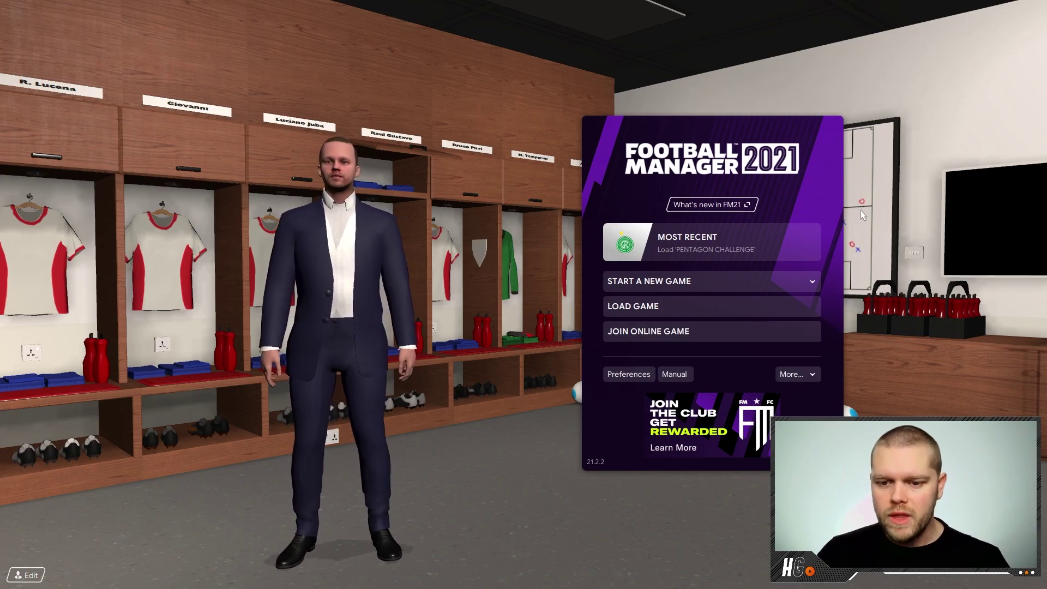
left_click(811, 282)
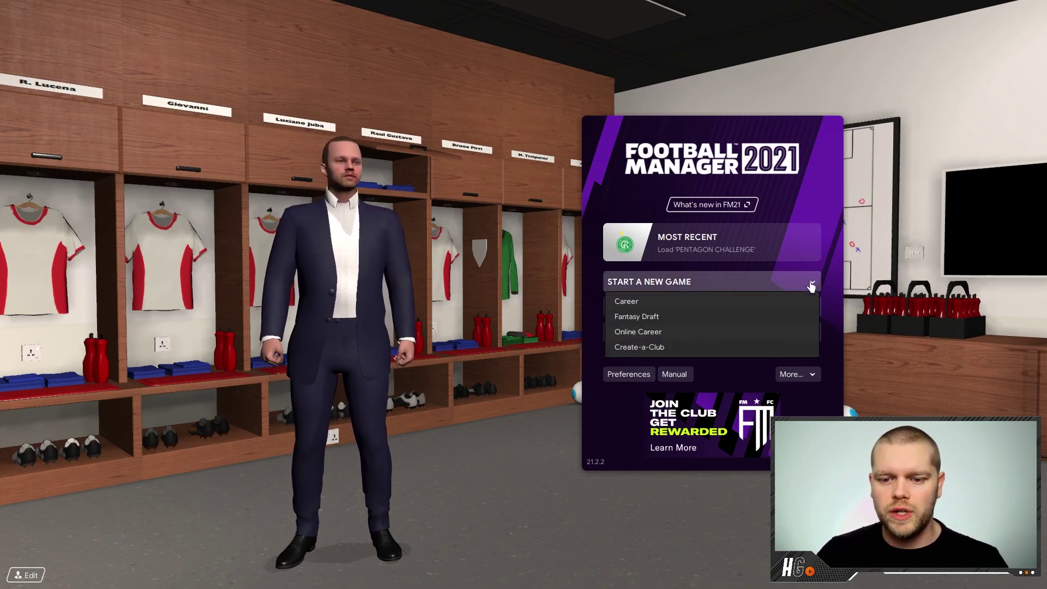
left_click(774, 302)
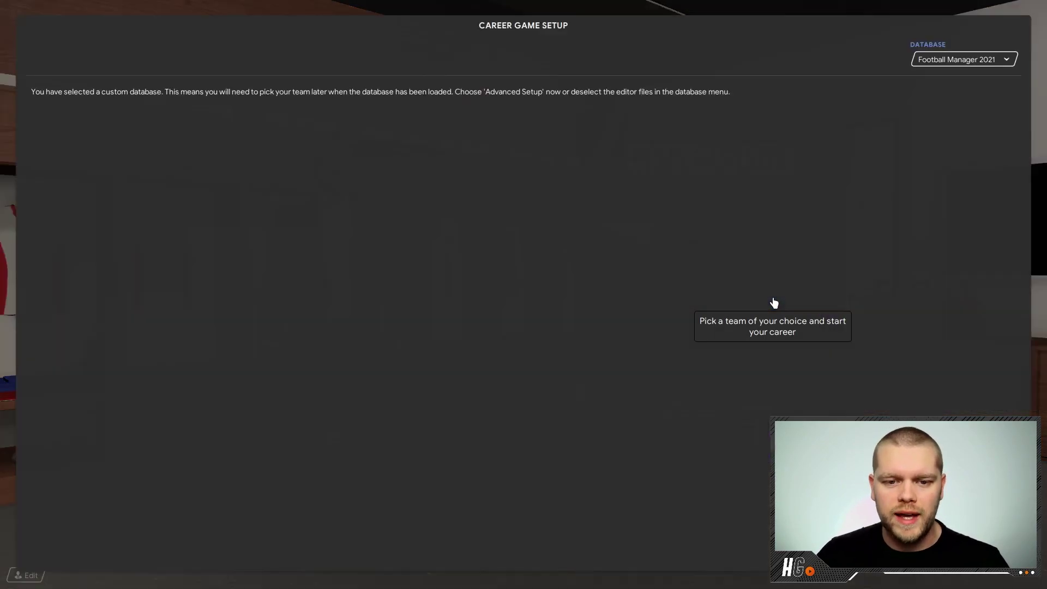
Step: Check in the career's database options whether TheFMEditors Team Winter Transfer Update 2021 is enabled and view the editor files' details
left_click(950, 58)
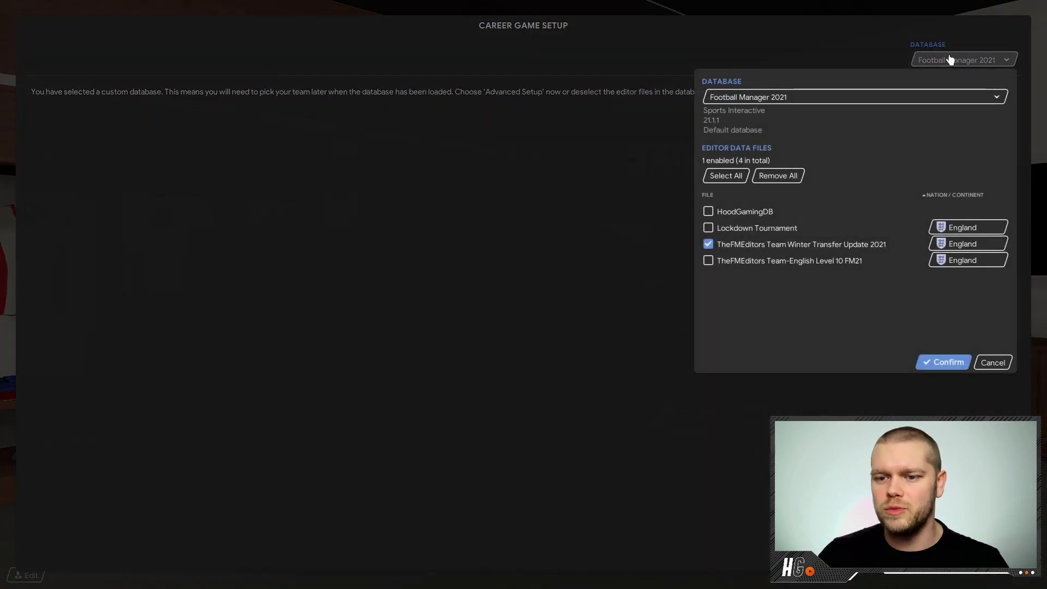
left_click(595, 207)
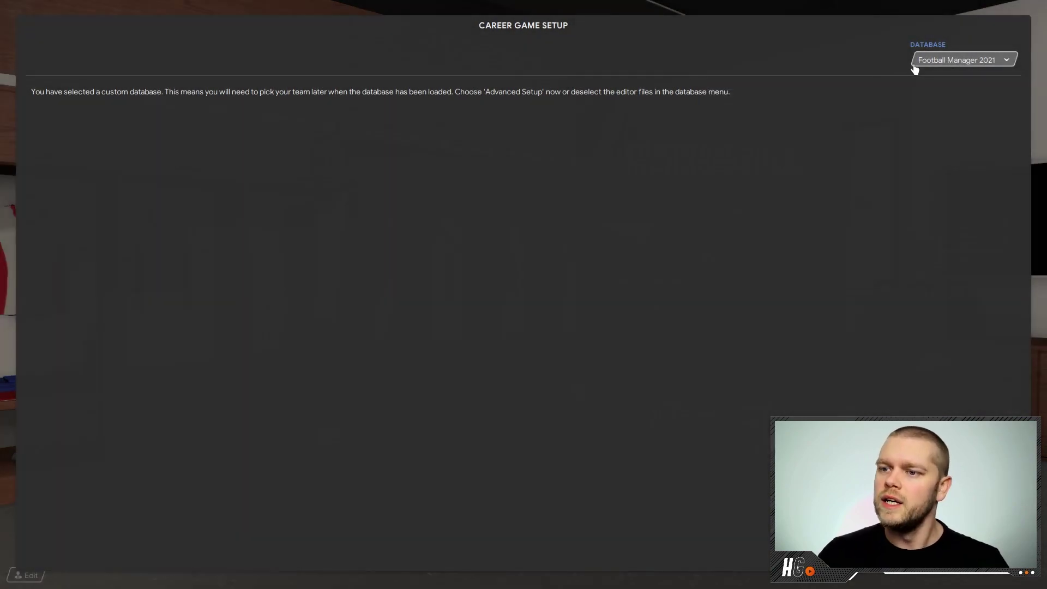
left_click(981, 64)
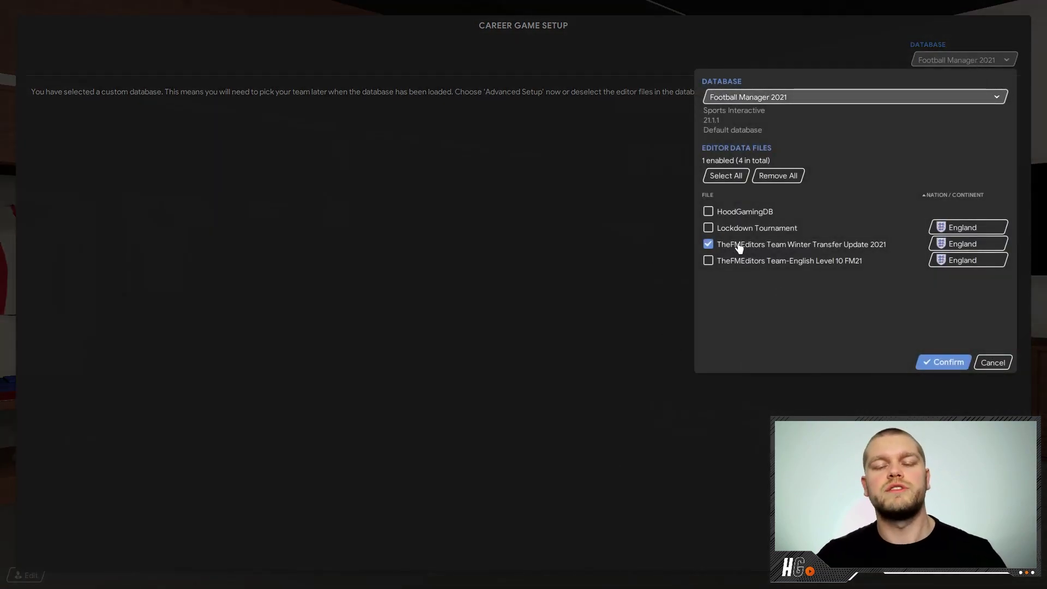
mouse_move(739, 248)
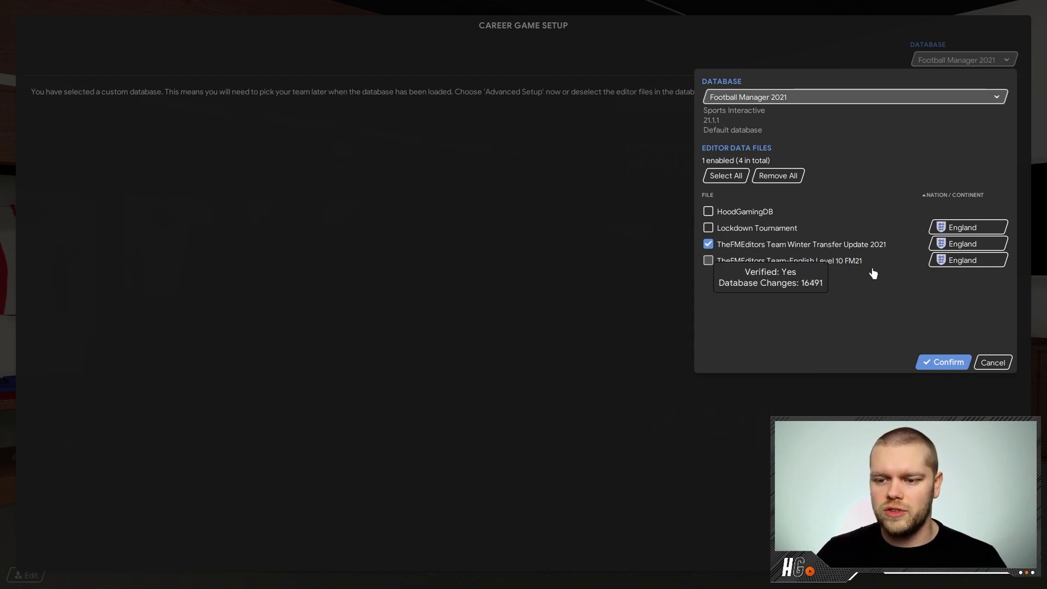
mouse_move(761, 269)
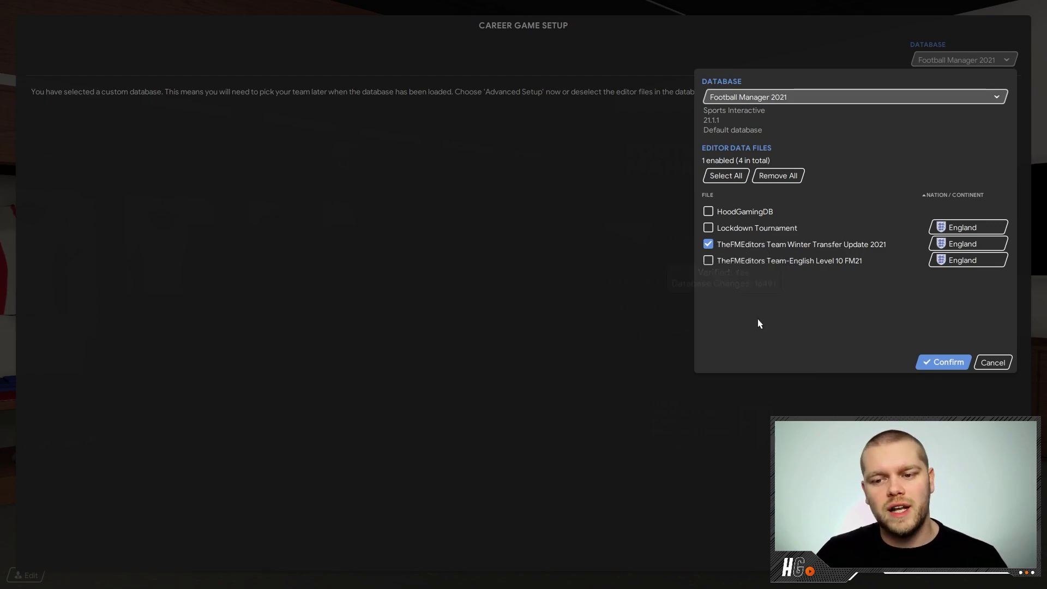
left_click(659, 424)
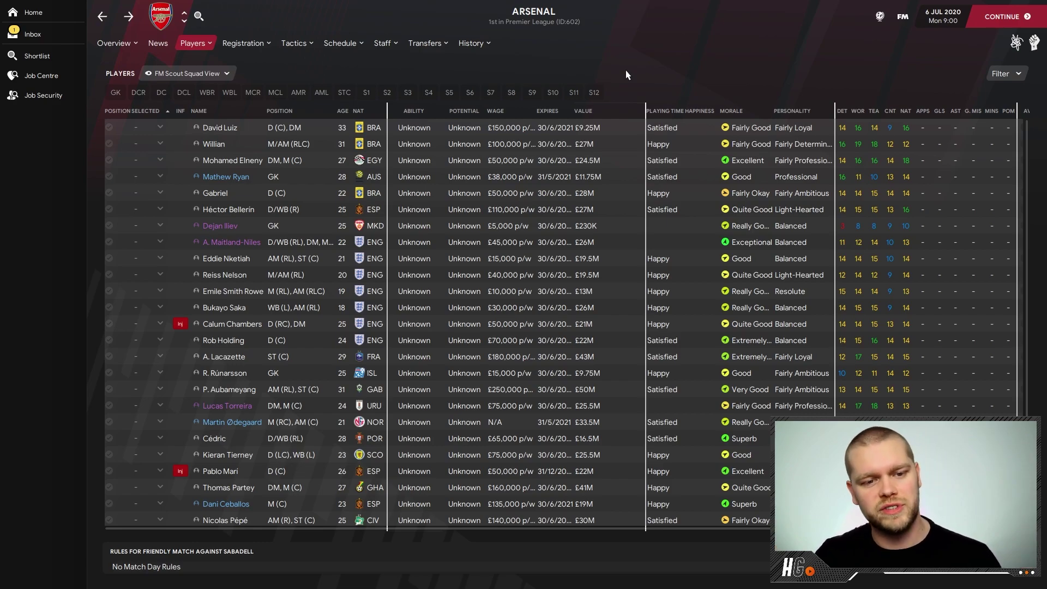
Step: View the profiles of Martin Ødegaard, Mathew Ryan and Ainsley Maitland-Niles from Arsenal's player list to check their loan moves
left_click(218, 423)
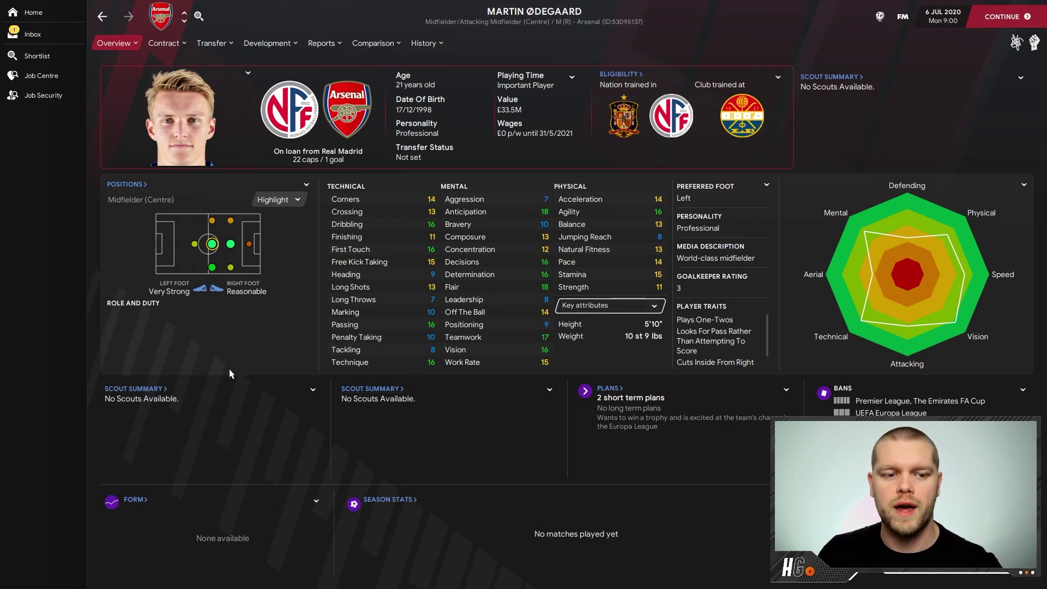
key("BackSpace")
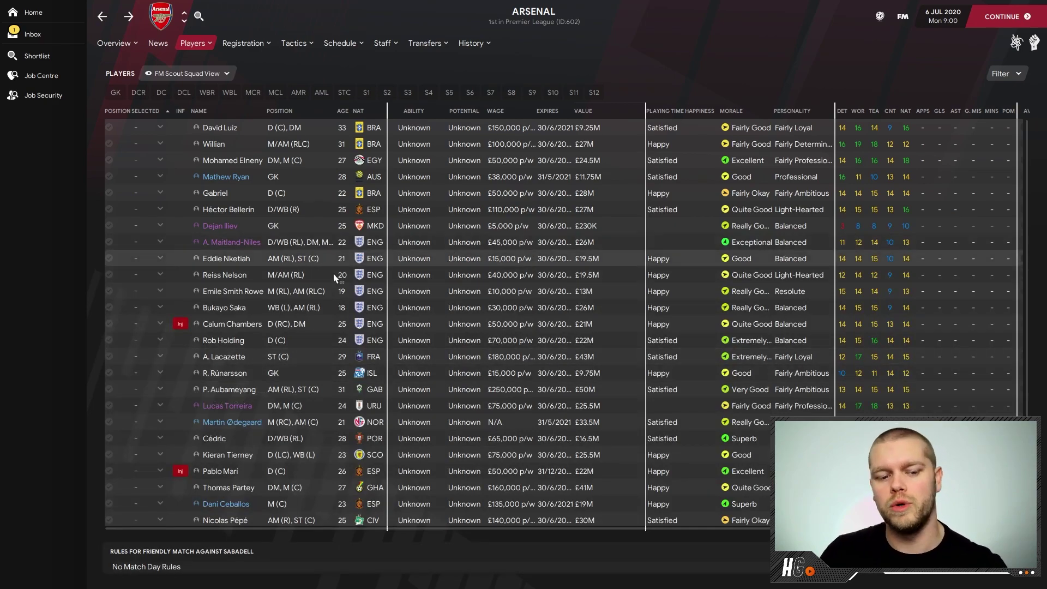
scroll(337, 327, "down", 1)
scroll(340, 365, "up", 1)
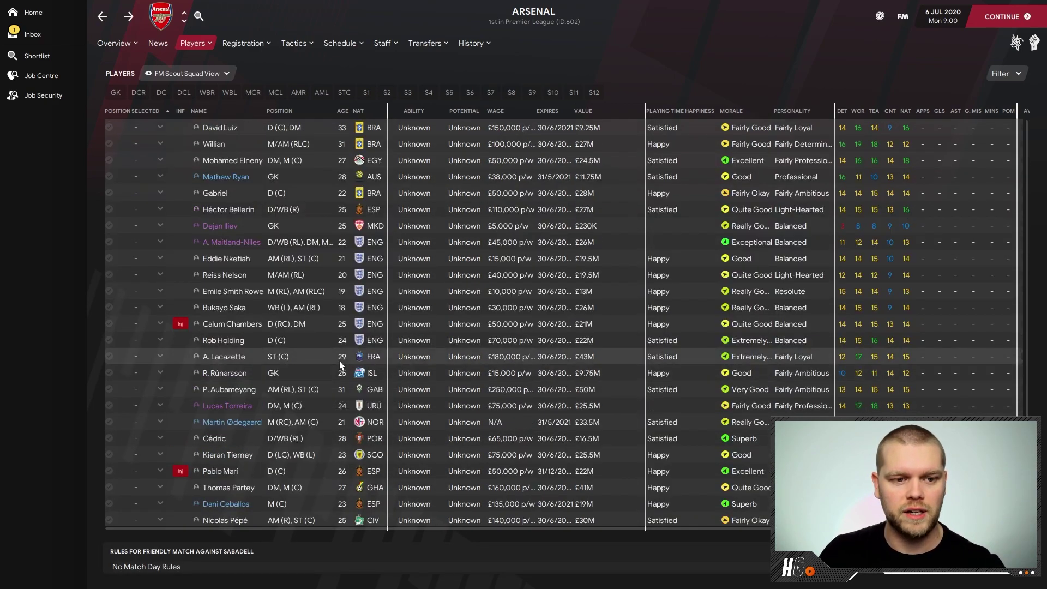
left_click(229, 177)
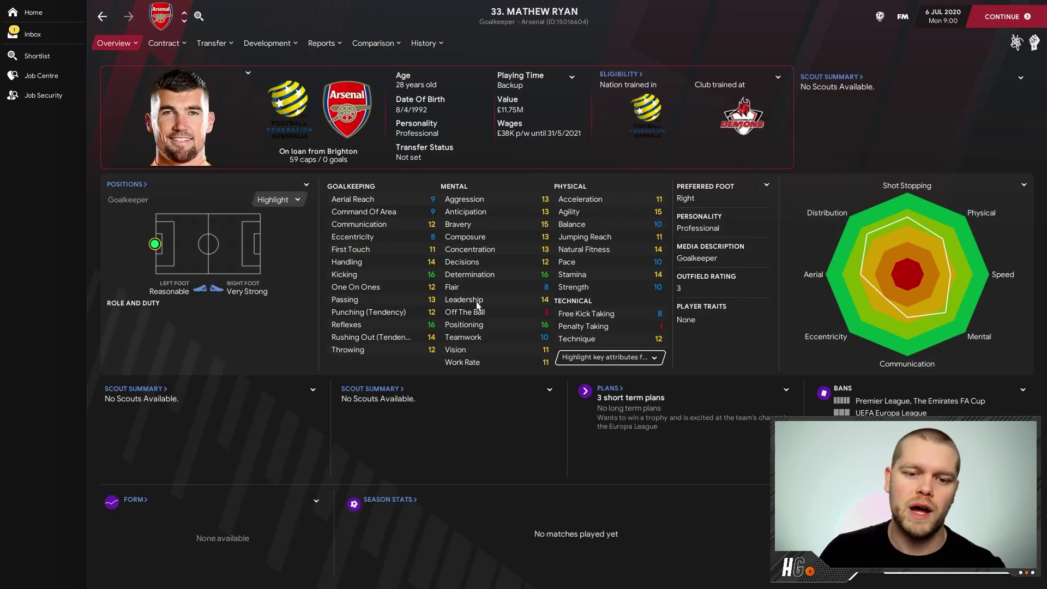
key("BackSpace")
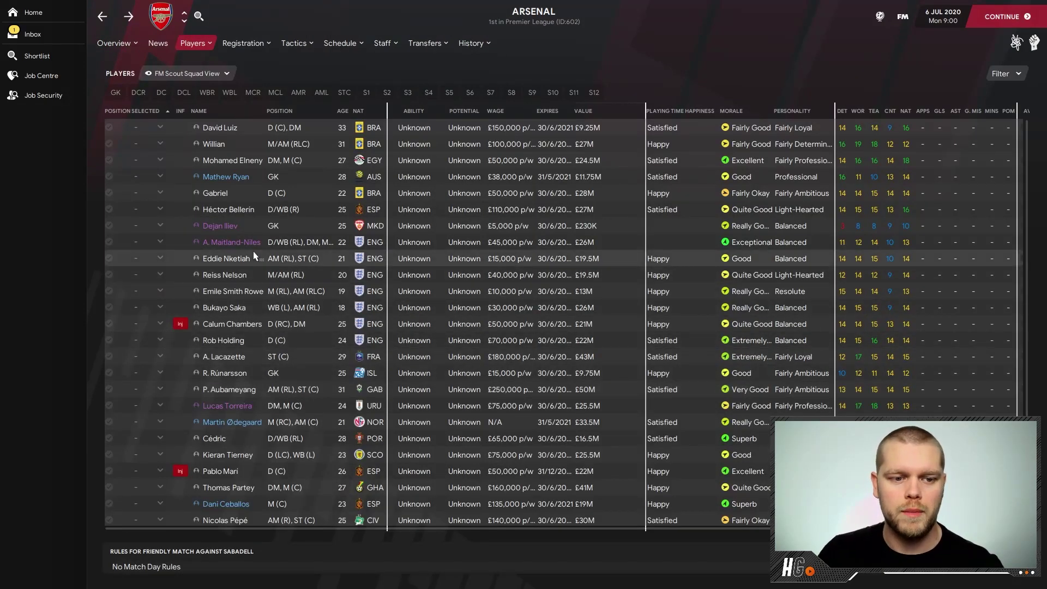
left_click(233, 243)
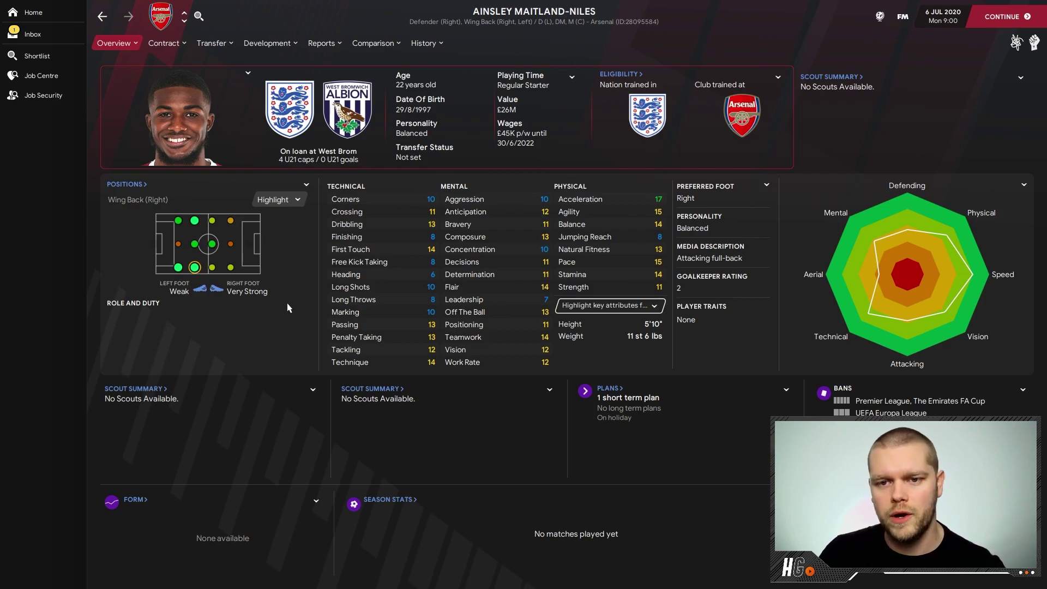
key("BackSpace")
left_click(509, 23)
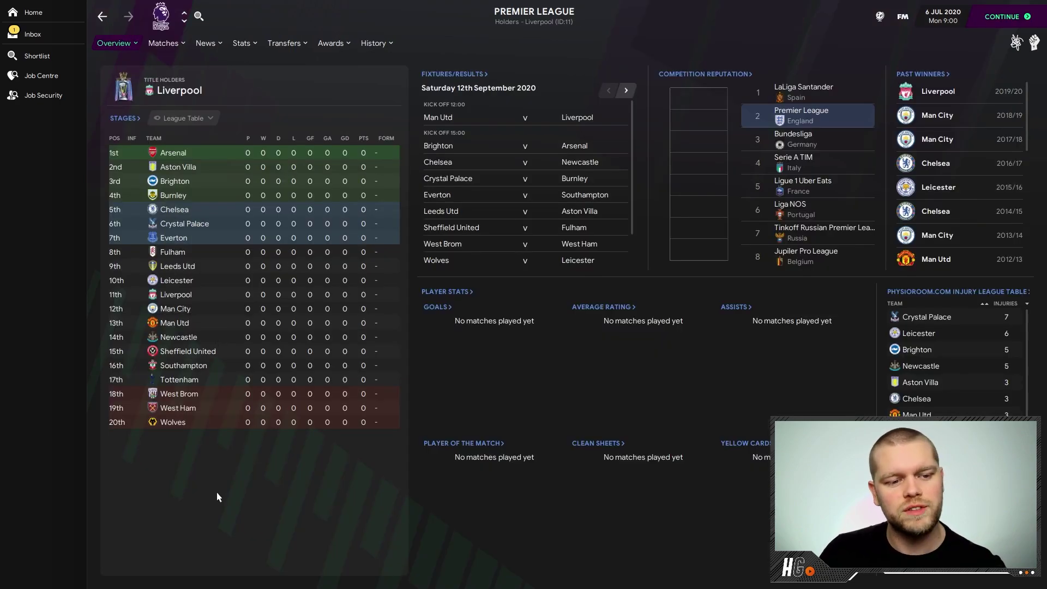
left_click(181, 324)
left_click(730, 152)
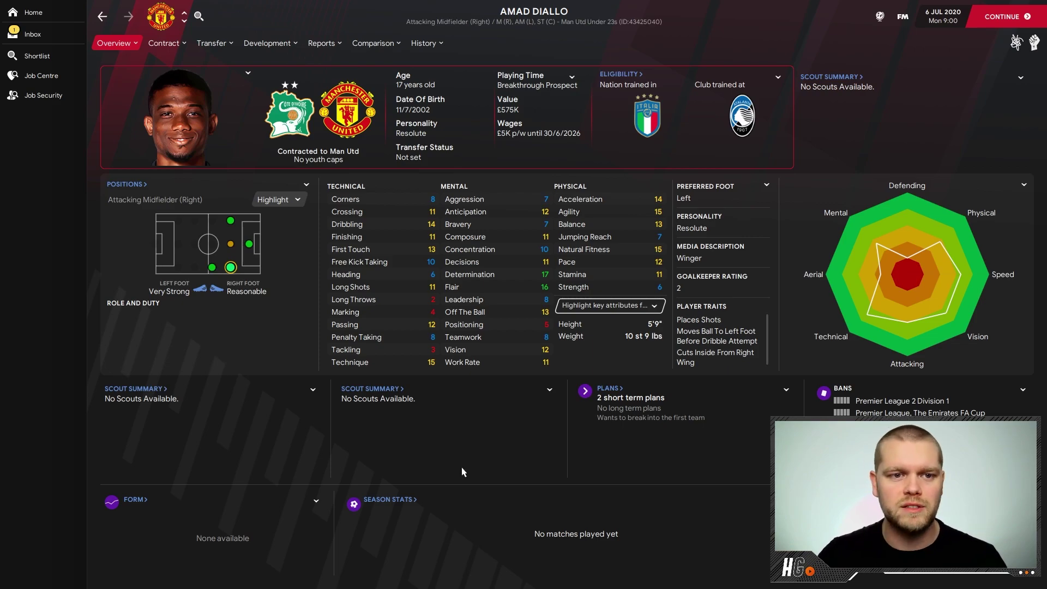
key("alt+Left")
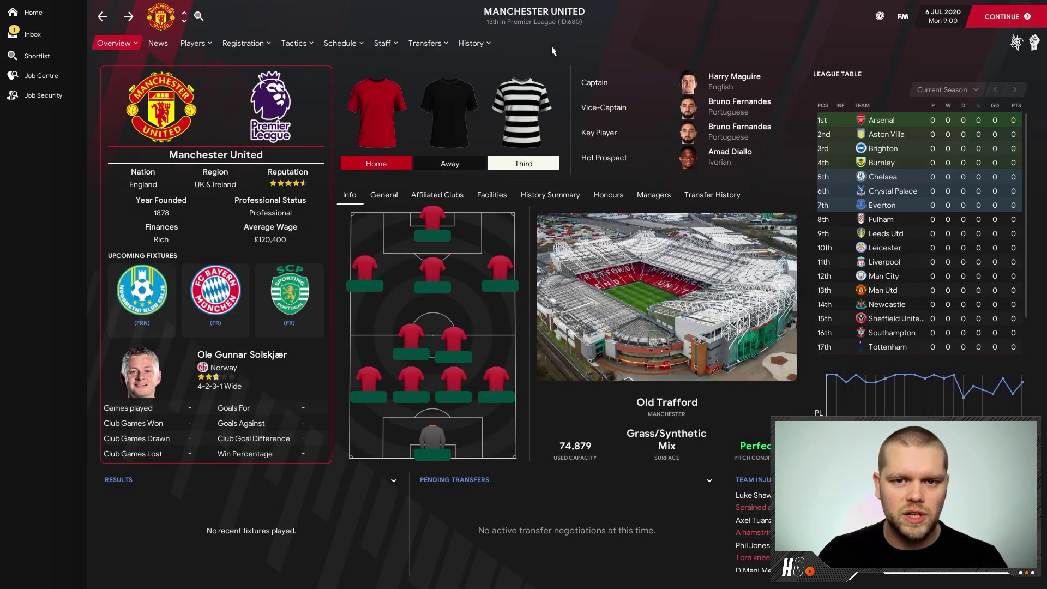
Step: Open West Ham United's player list from the Premier League table and view the profiles of Jesse Lingard and Saïd Benrahma
left_click(535, 24)
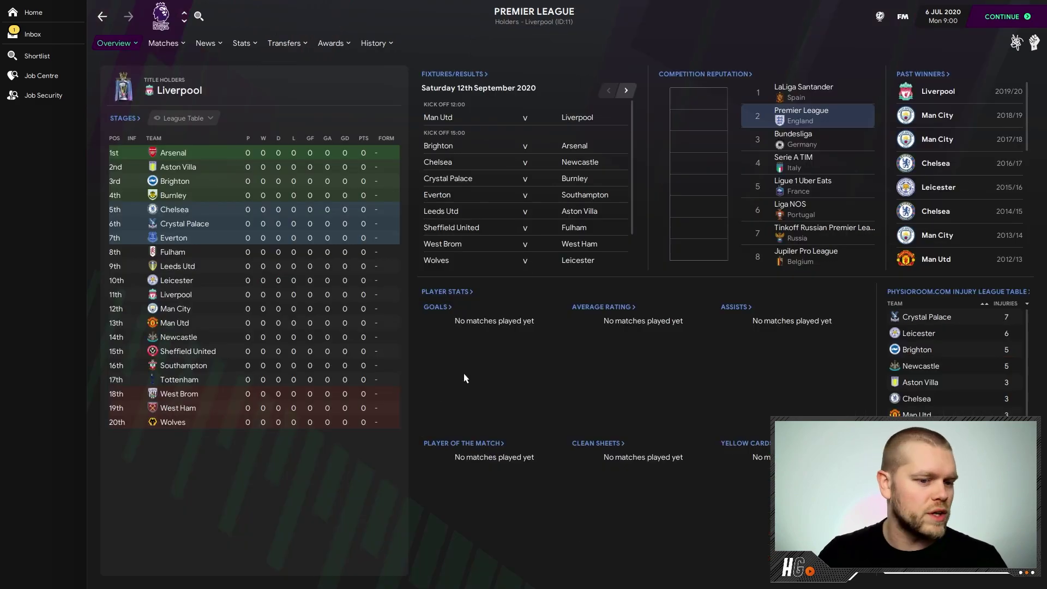
left_click(176, 409)
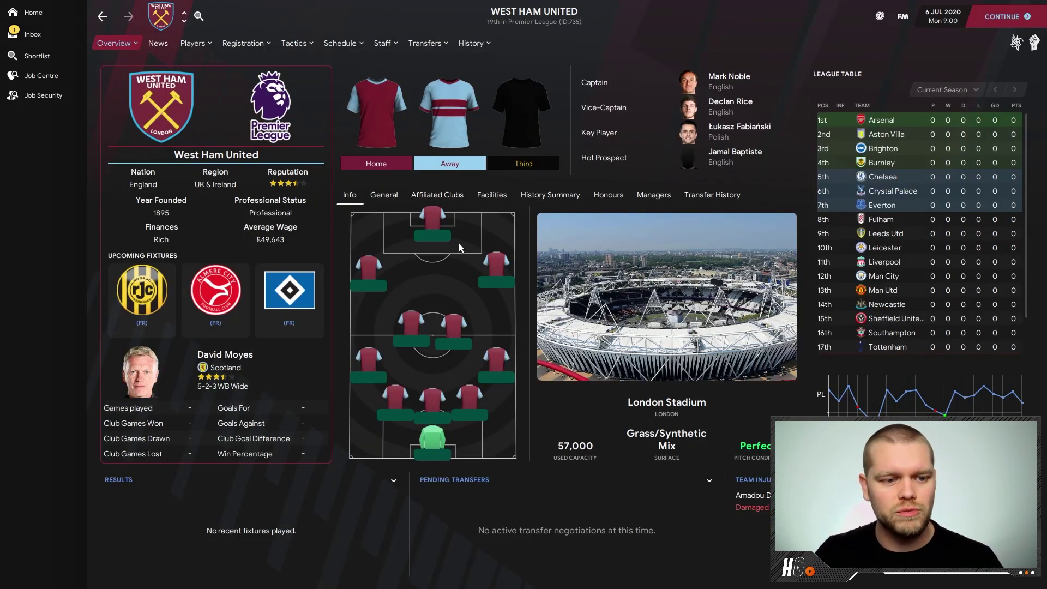
left_click(223, 87)
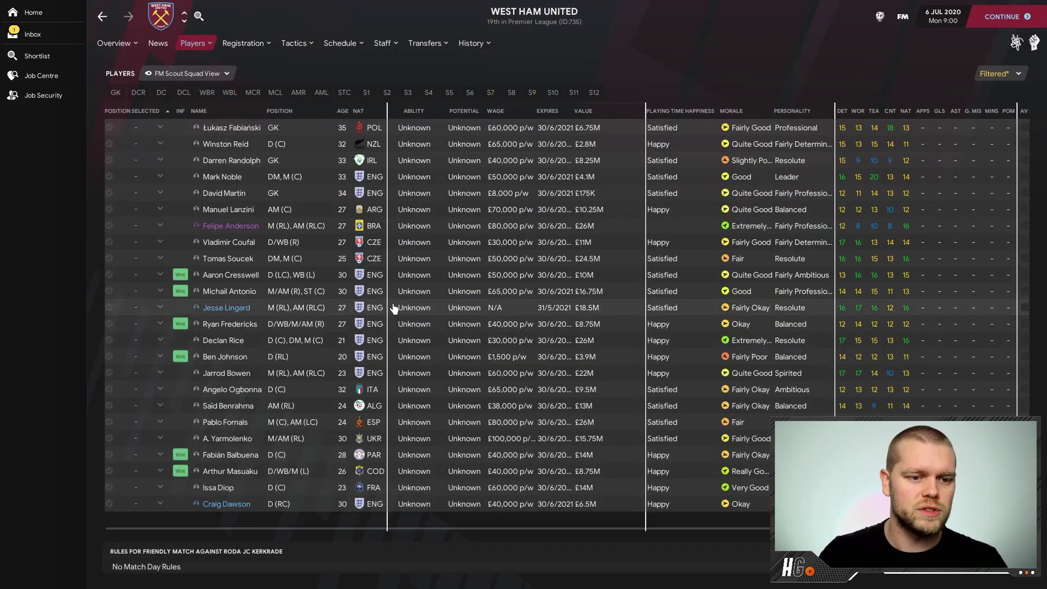
left_click(227, 307)
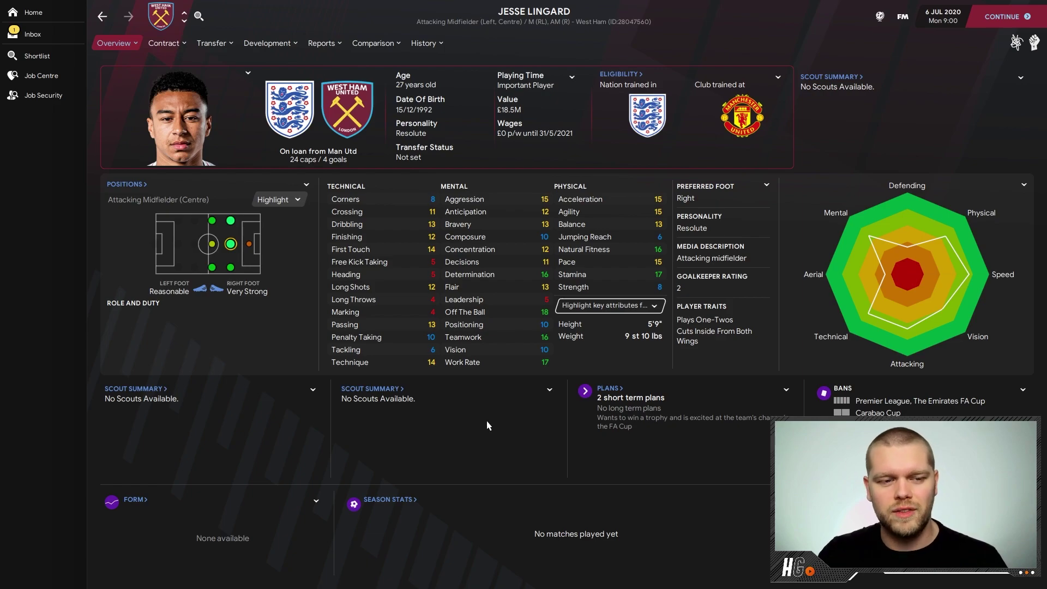
key("alt+Left")
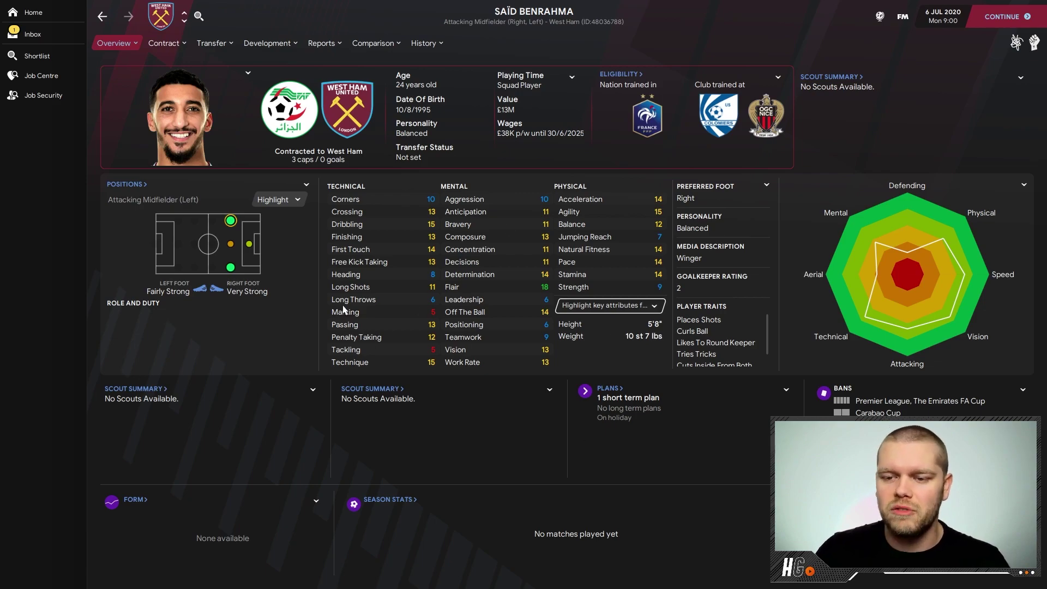
key("alt+Left")
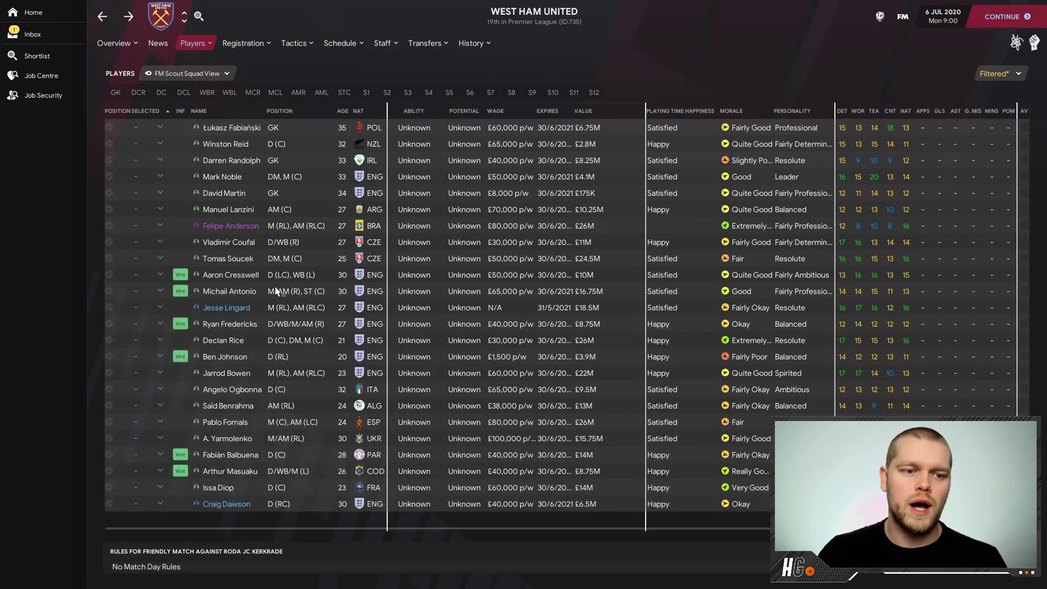
Step: Search the game for "ozil" and open Mesut Özil's profile to check his club
left_click(597, 4)
type("ozil")
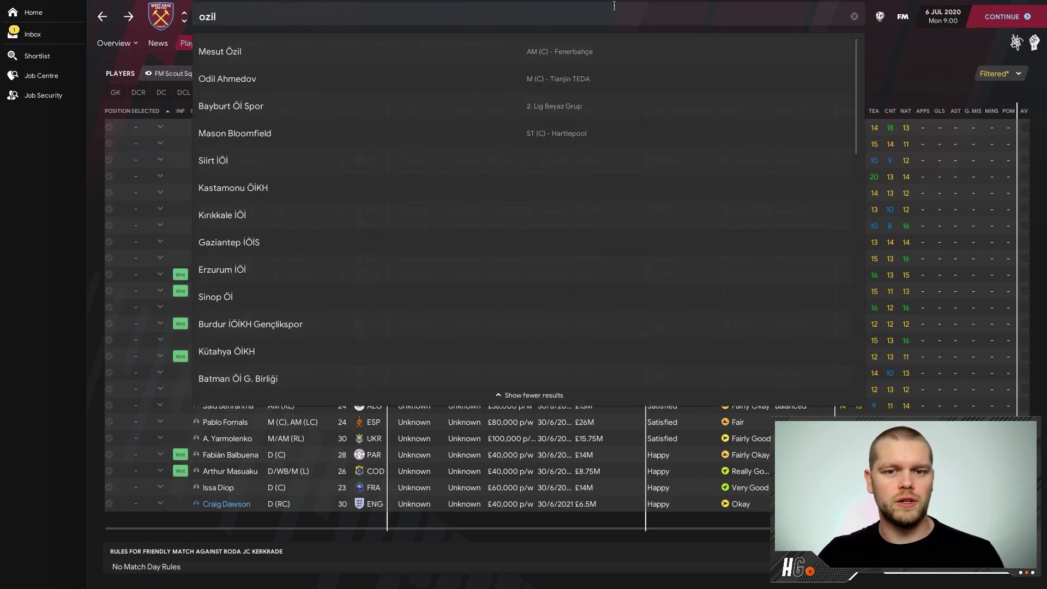
left_click(610, 47)
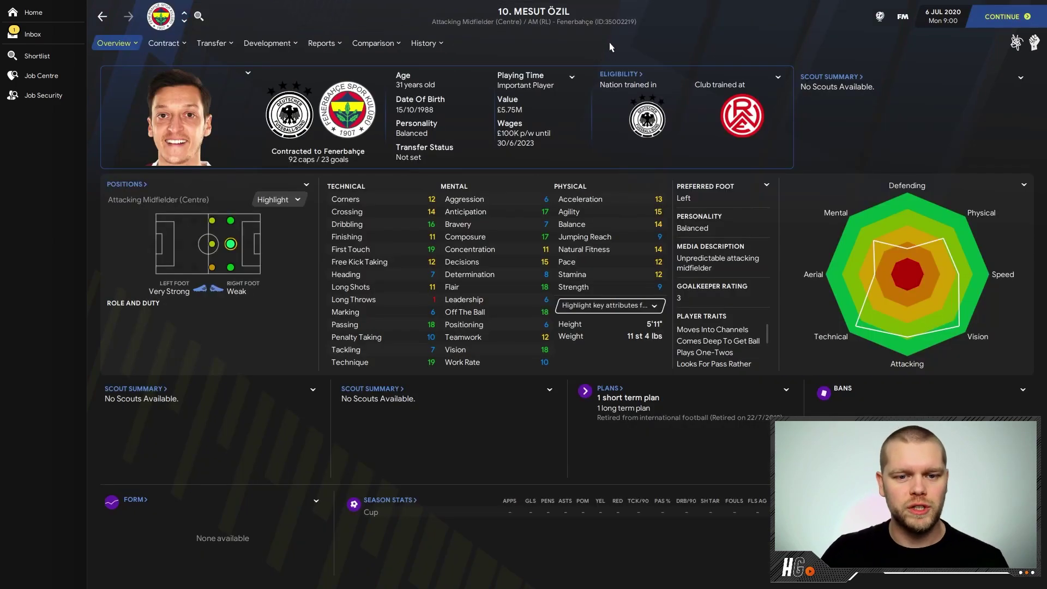